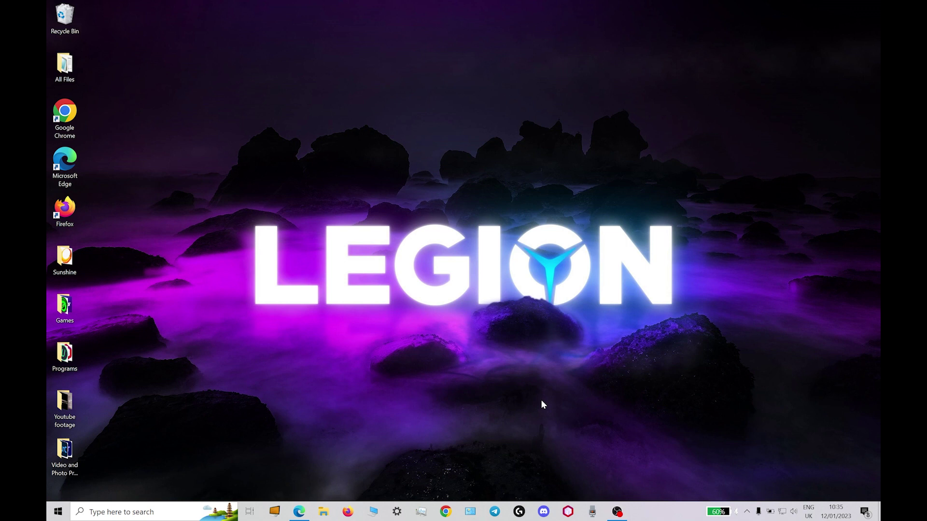
- Open GitHub's Sunshine v0.17.0 release, review assets like sunshine-windows.zip, then minimize Edge
{"action": "left_click", "coordinate": [299, 511]}
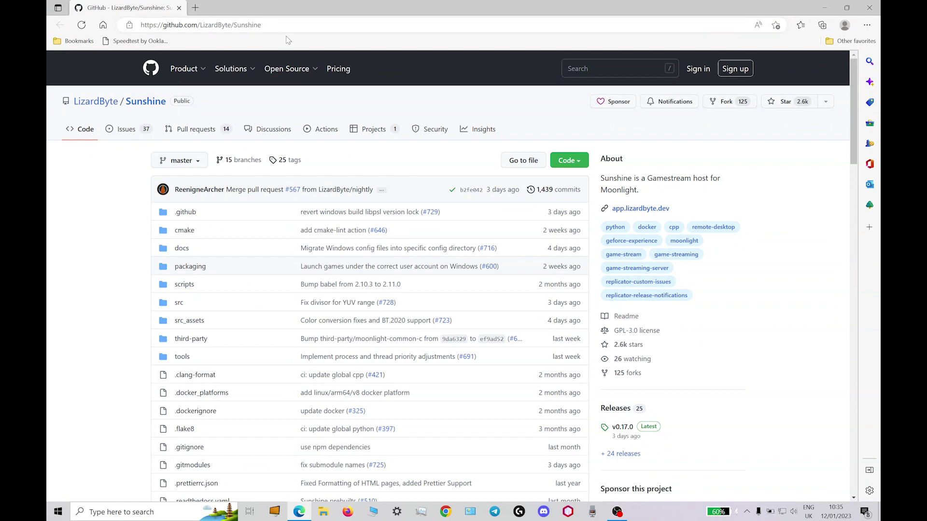
{"action": "scroll", "coordinate": [680, 410], "scroll_direction": "down", "scroll_amount": 3}
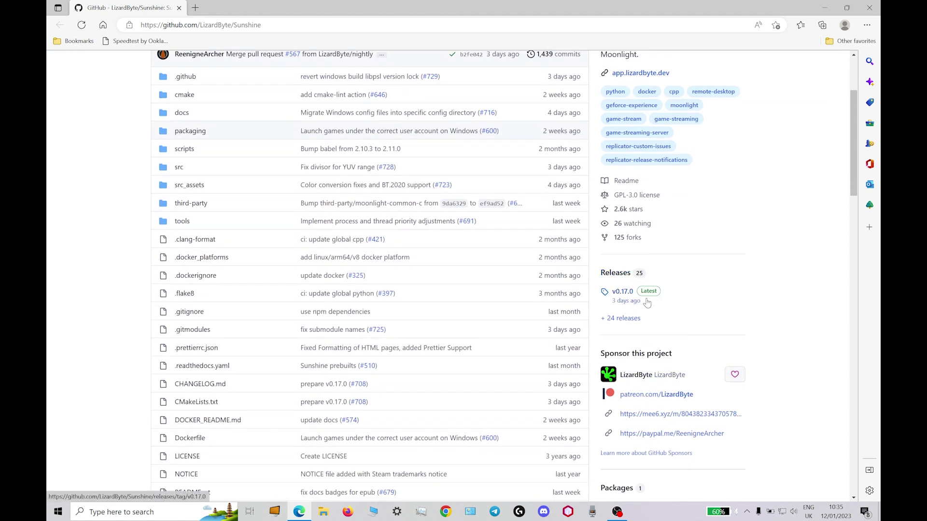
{"action": "left_click", "coordinate": [628, 295]}
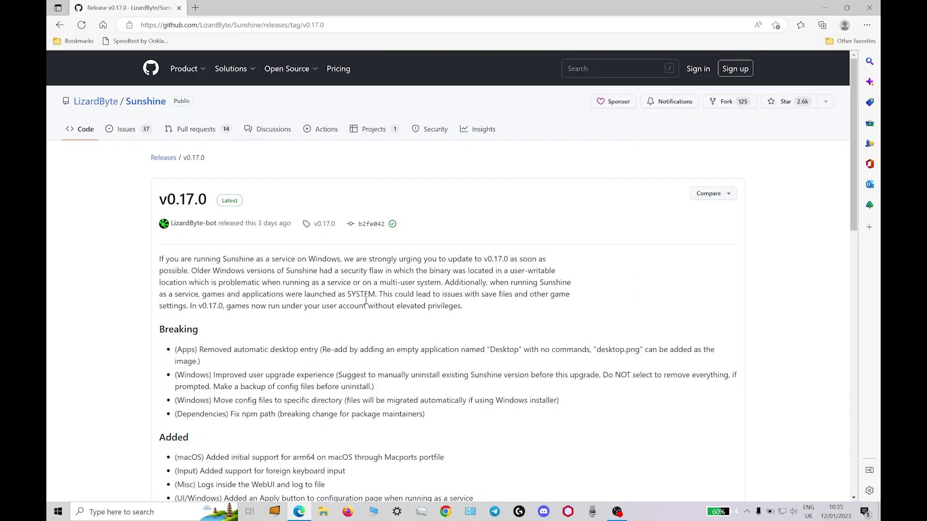
{"action": "scroll", "coordinate": [367, 300], "scroll_direction": "down", "scroll_amount": 8}
{"action": "scroll", "coordinate": [368, 300], "scroll_direction": "down", "scroll_amount": 9}
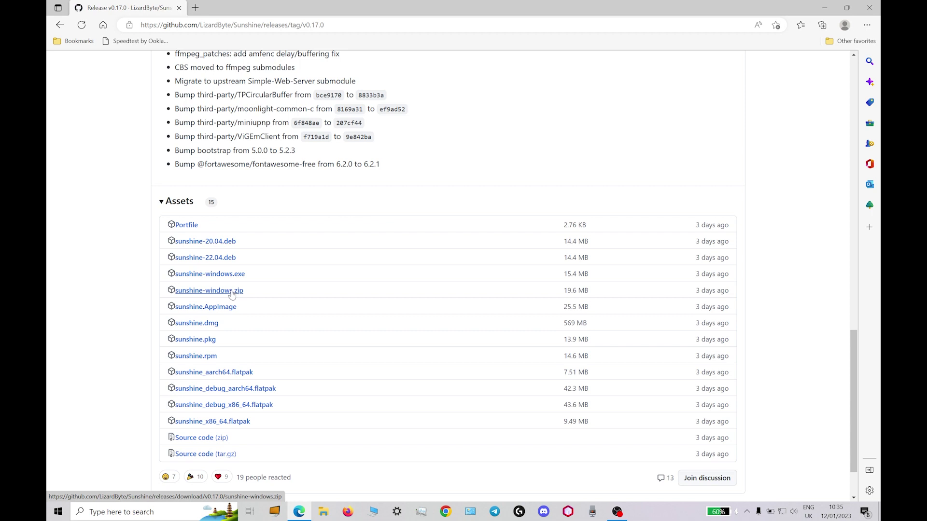
{"action": "left_click", "coordinate": [825, 8]}
- Run sunshine.exe from the desktop Sunshine folder as administrator, then close the folder window
{"action": "left_click_drag", "start_coordinate": [77, 263], "coordinate": [257, 105]}
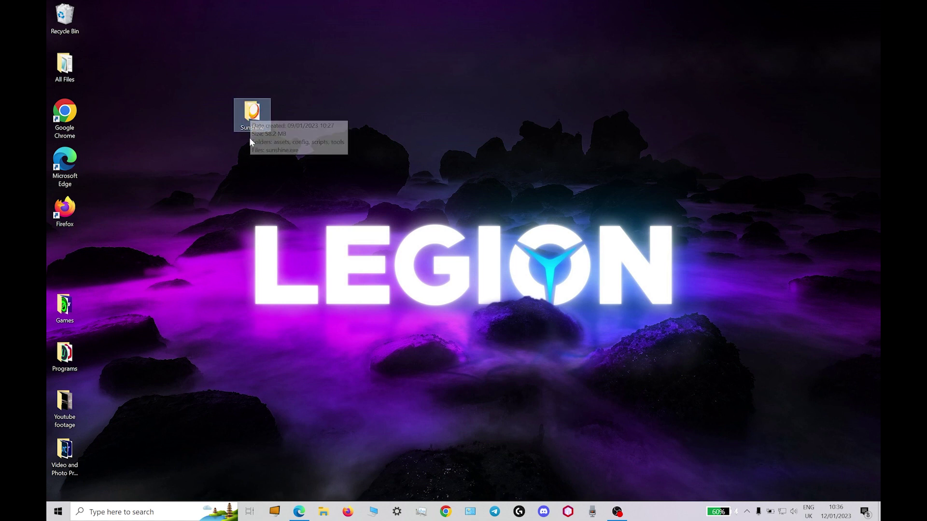
{"action": "double_click", "coordinate": [254, 112]}
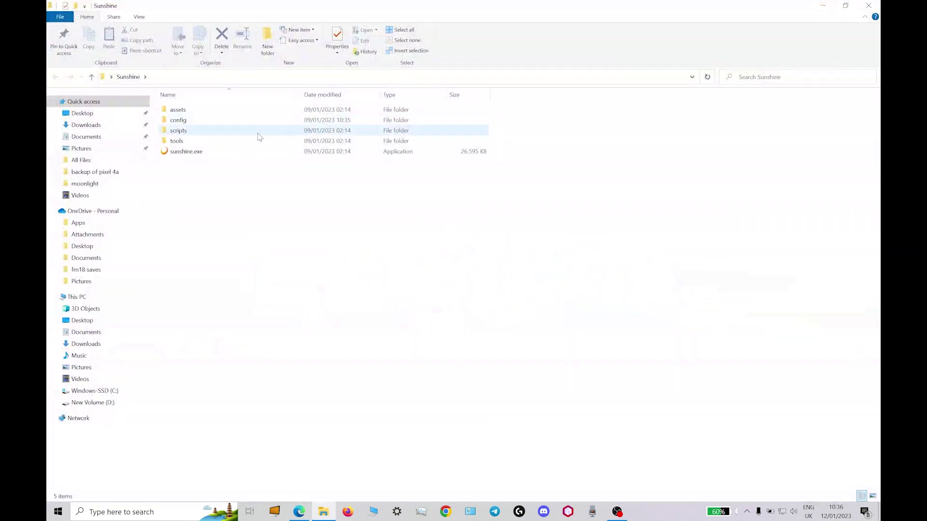
{"action": "right_click", "coordinate": [196, 153]}
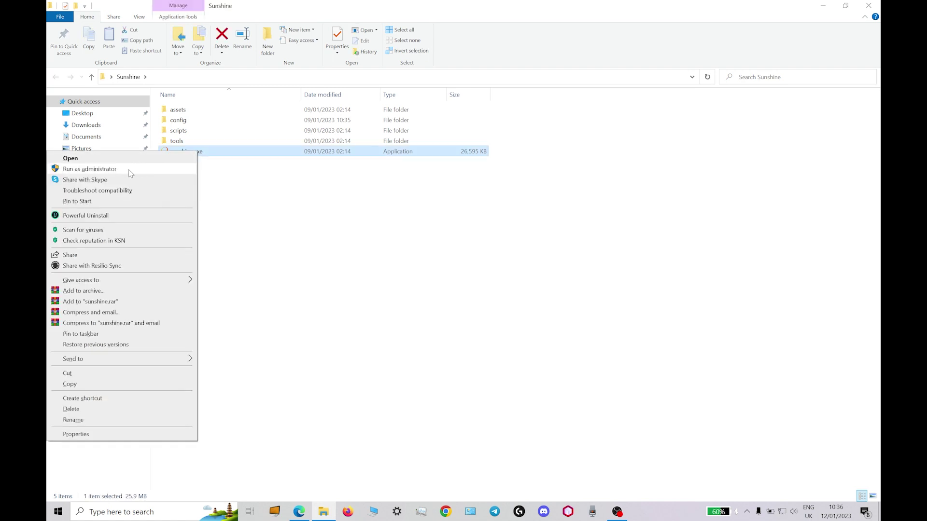
{"action": "left_click", "coordinate": [129, 170]}
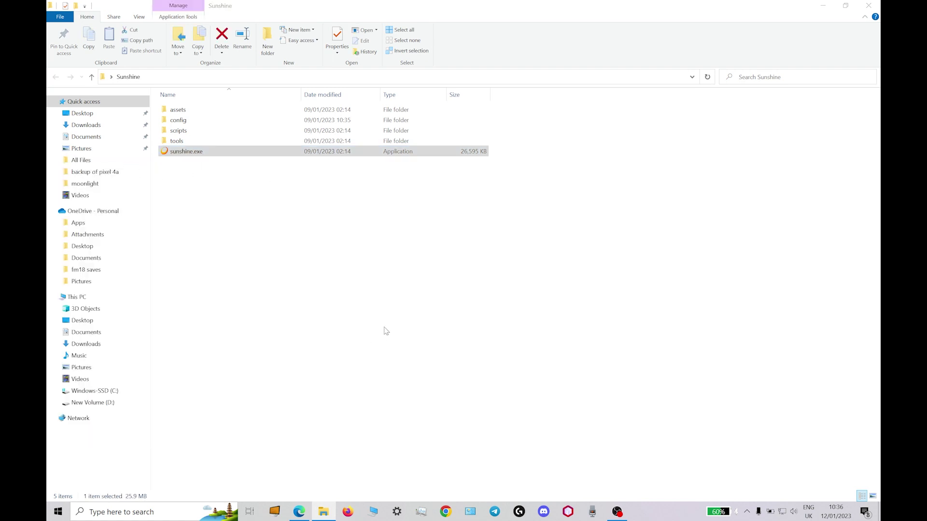
{"action": "left_click", "coordinate": [871, 5]}
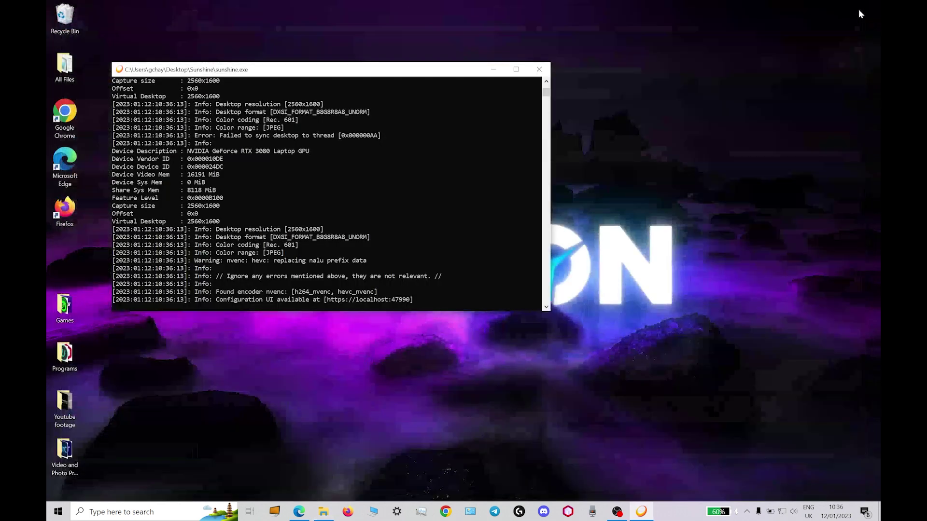
- Snap a new Edge tab to the left half and the Sunshine console to the right
{"action": "left_click_drag", "start_coordinate": [421, 69], "coordinate": [505, 57]}
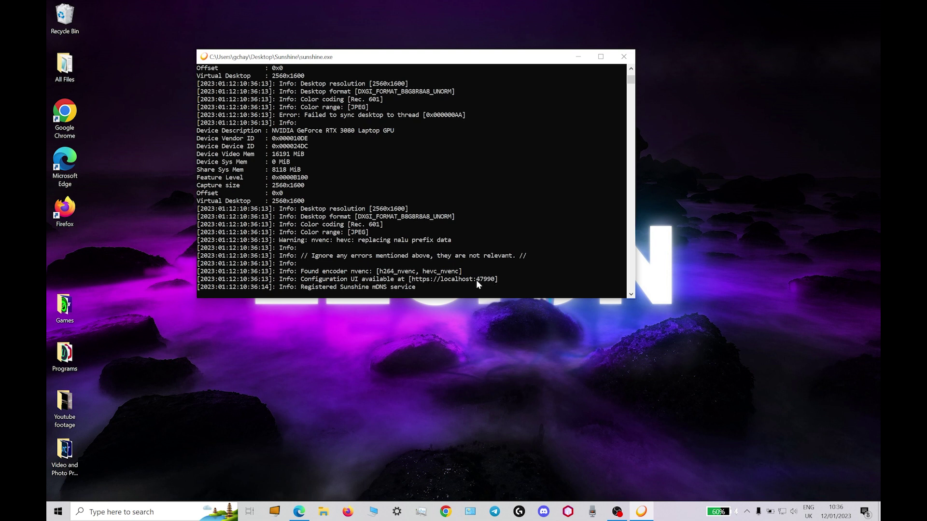
{"action": "left_click", "coordinate": [299, 512]}
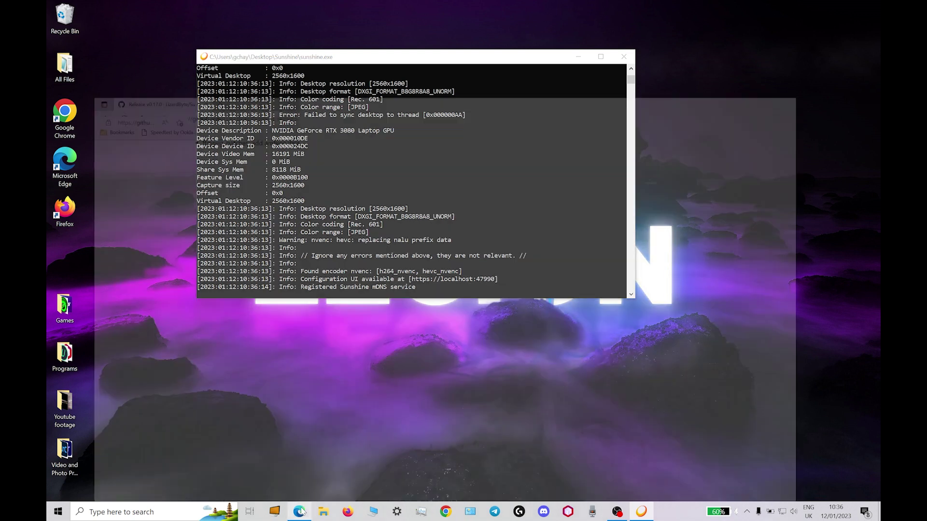
{"action": "left_click", "coordinate": [195, 8]}
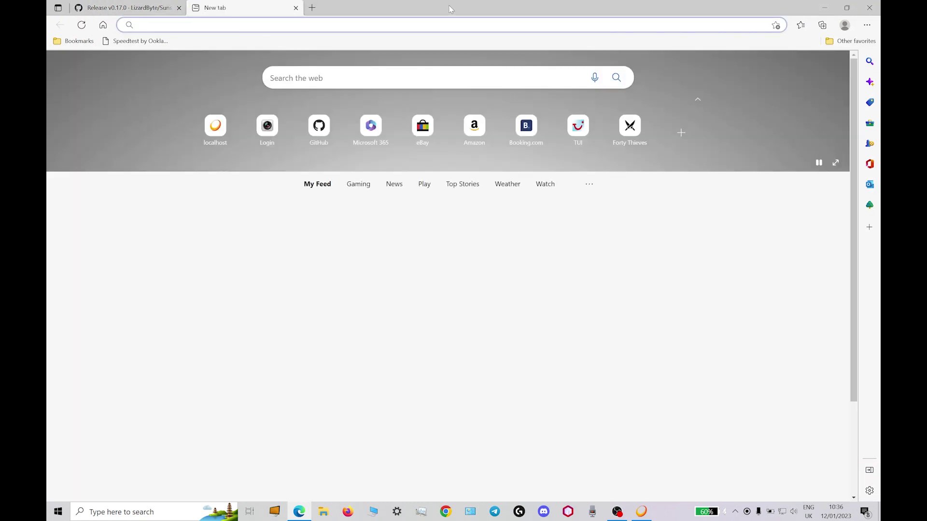
{"action": "key", "text": "super+Left"}
{"action": "left_click", "coordinate": [523, 214]}
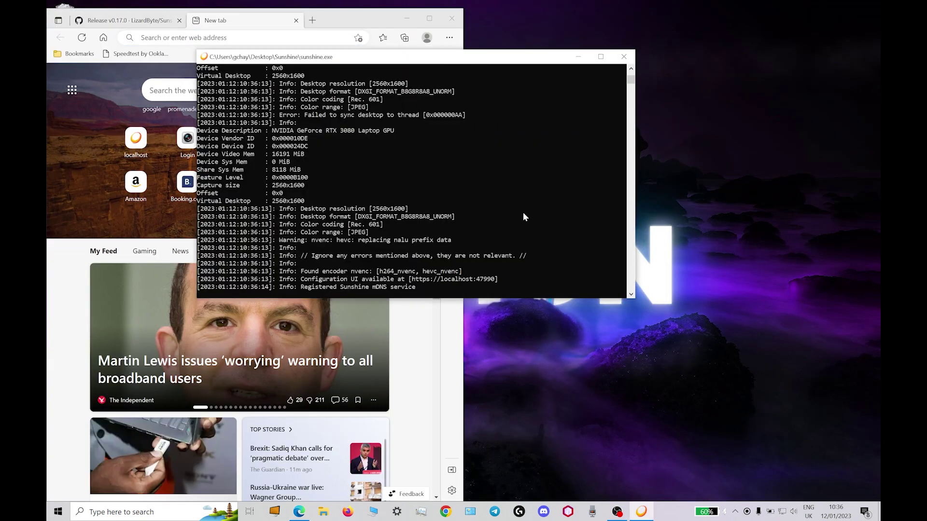
{"action": "key", "text": "super+Right"}
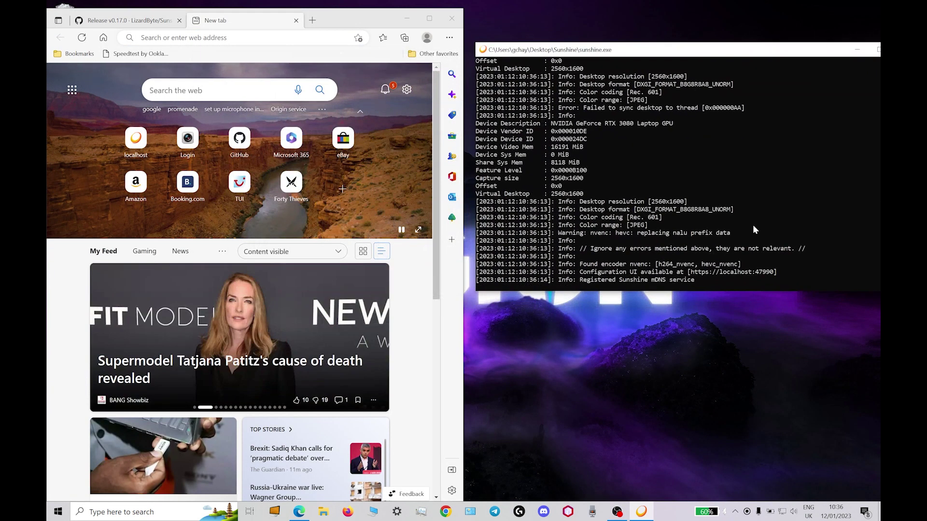
{"action": "left_click_drag", "start_coordinate": [690, 272], "coordinate": [774, 273]}
{"action": "key", "text": "ctrl+c"}
{"action": "left_click", "coordinate": [231, 37]}
{"action": "key", "text": "ctrl+v"}
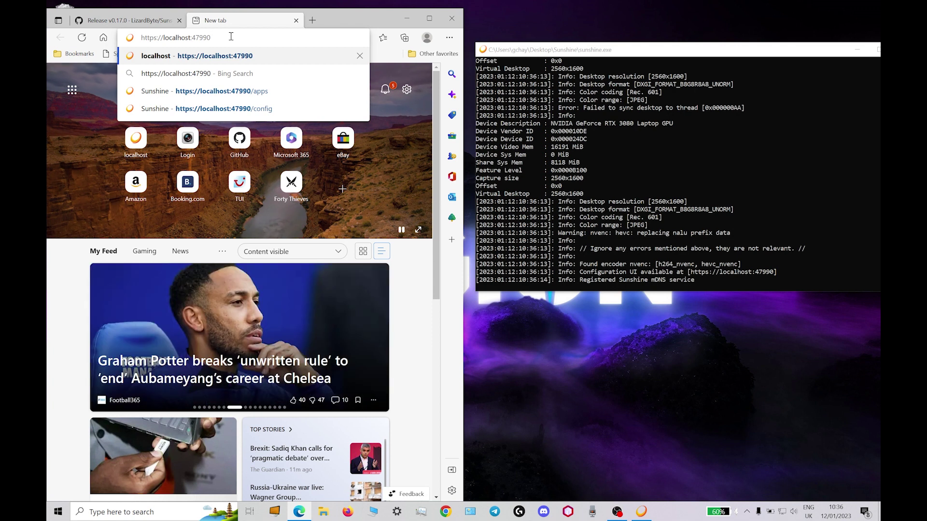
{"action": "key", "text": "Return"}
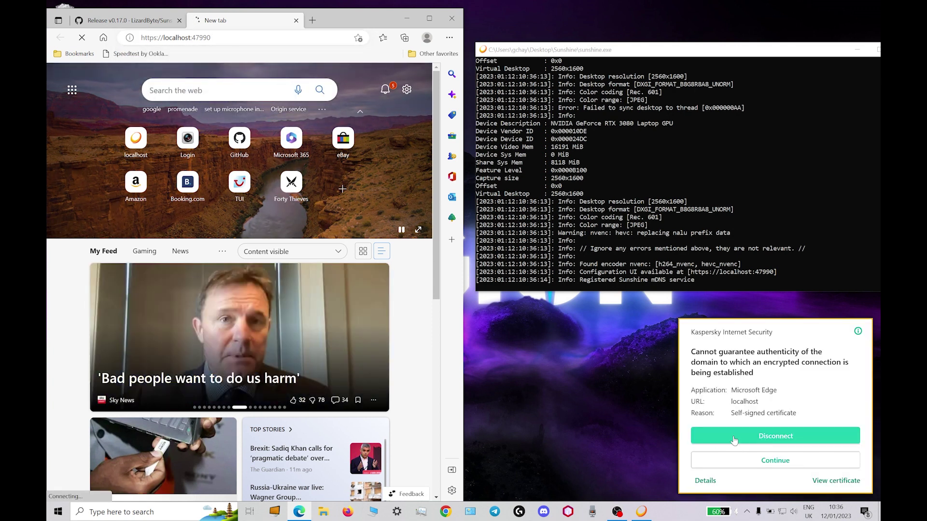
{"action": "left_click", "coordinate": [750, 461]}
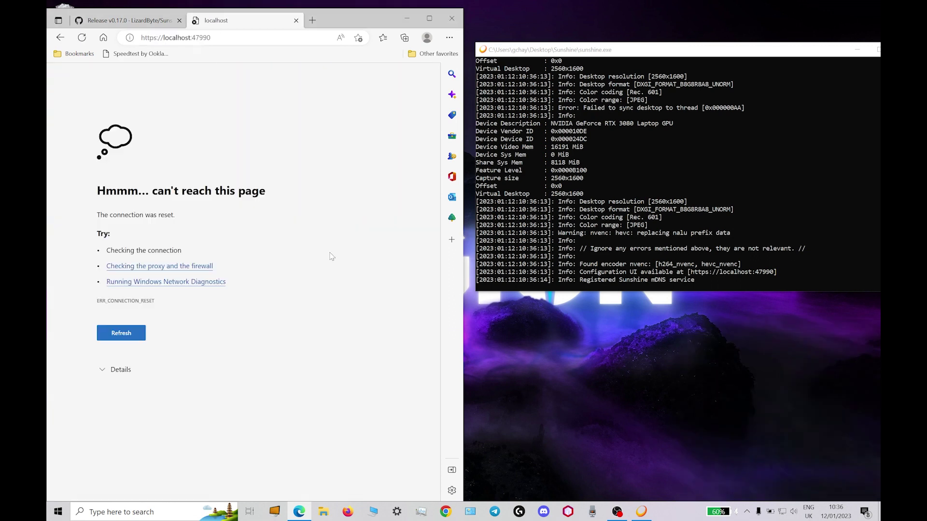
{"action": "key", "text": "F5"}
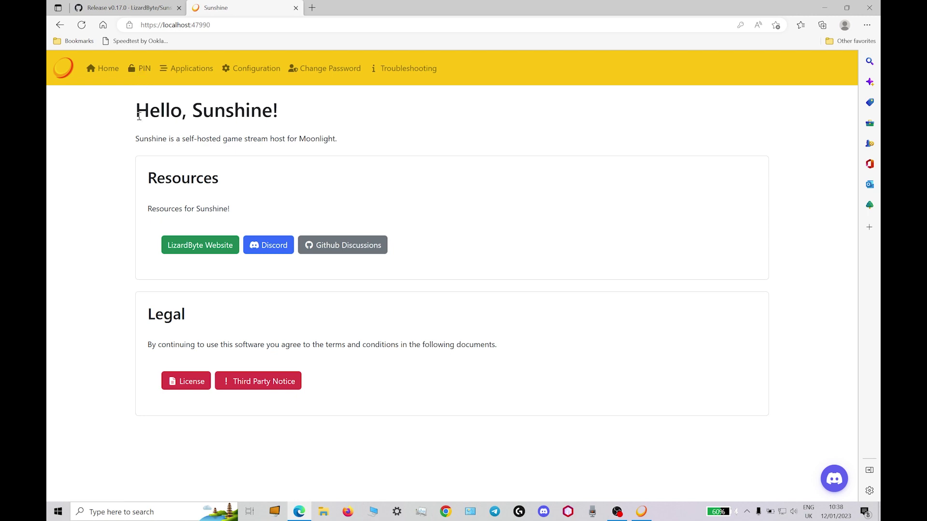
- Browse the Sunshine web UI's PIN, Applications and Configuration pages, then minimize the browser
{"action": "left_click", "coordinate": [140, 70]}
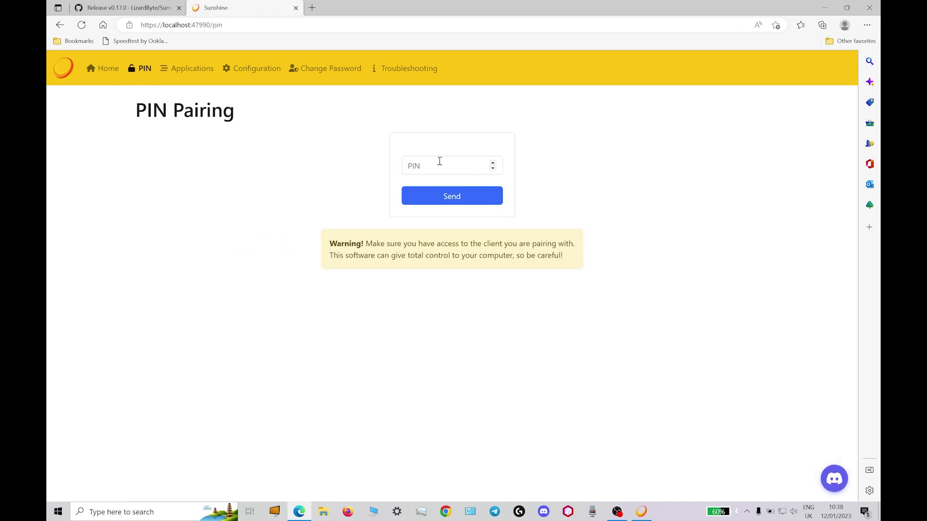
{"action": "left_click", "coordinate": [194, 70]}
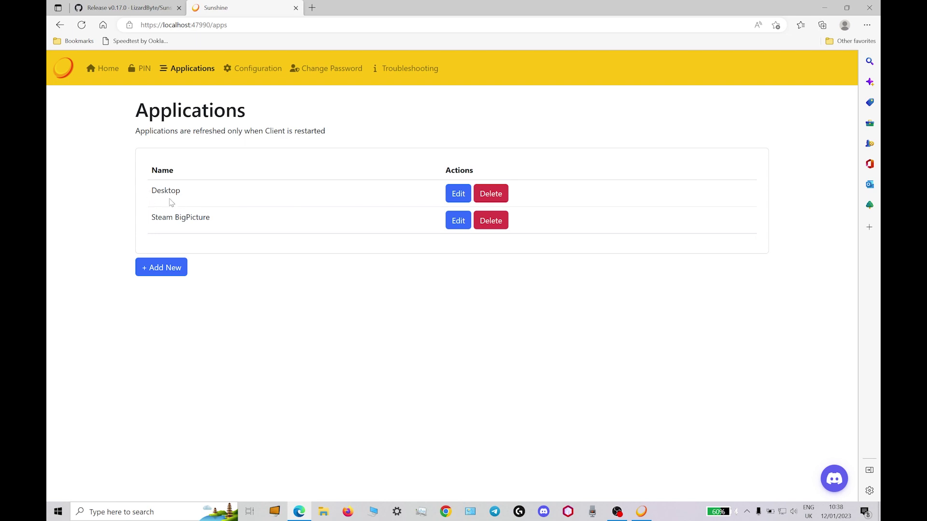
{"action": "left_click", "coordinate": [247, 75]}
{"action": "scroll", "coordinate": [370, 255], "scroll_direction": "down", "scroll_amount": 6}
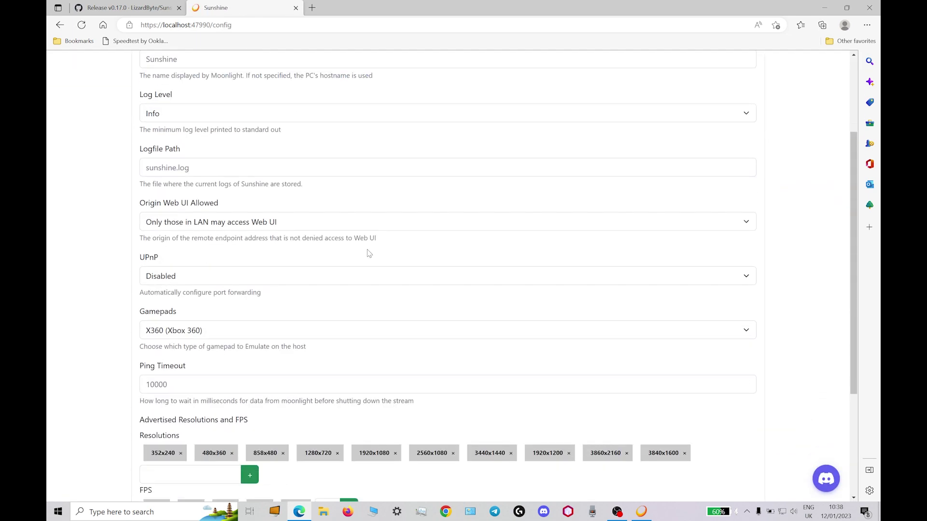
{"action": "scroll", "coordinate": [369, 255], "scroll_direction": "up", "scroll_amount": 7}
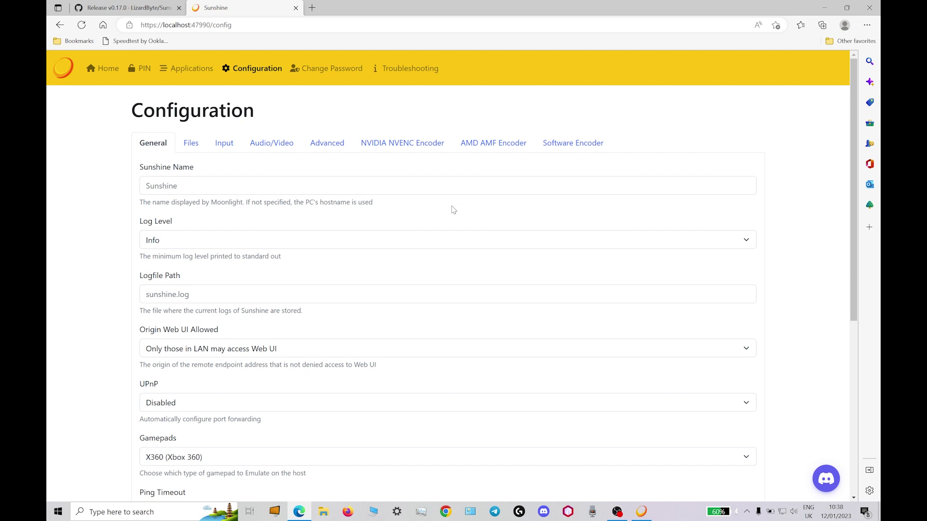
{"action": "left_click", "coordinate": [825, 7]}
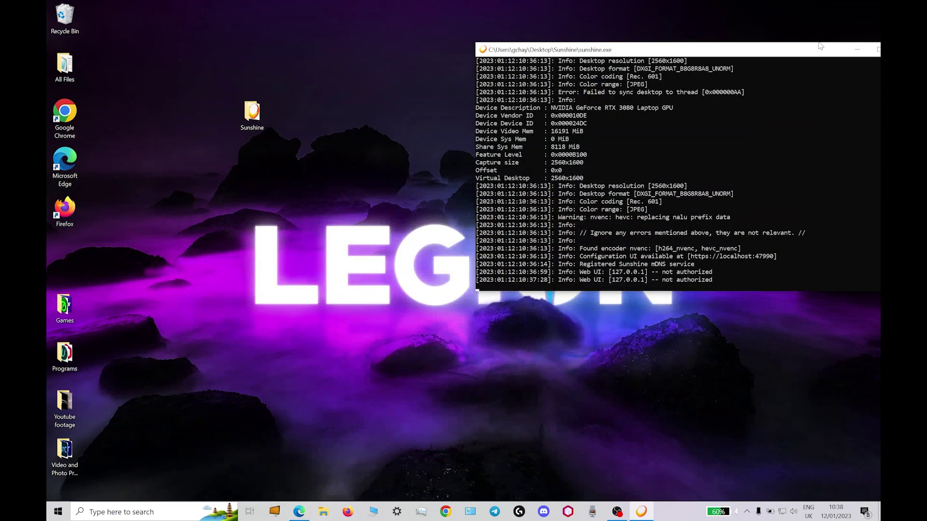
- Minimize the Sunshine console, scroll moonlight-stream.org to its Download section, then hide Edge
{"action": "left_click_drag", "start_coordinate": [821, 48], "coordinate": [594, 55]}
{"action": "left_click", "coordinate": [634, 58]}
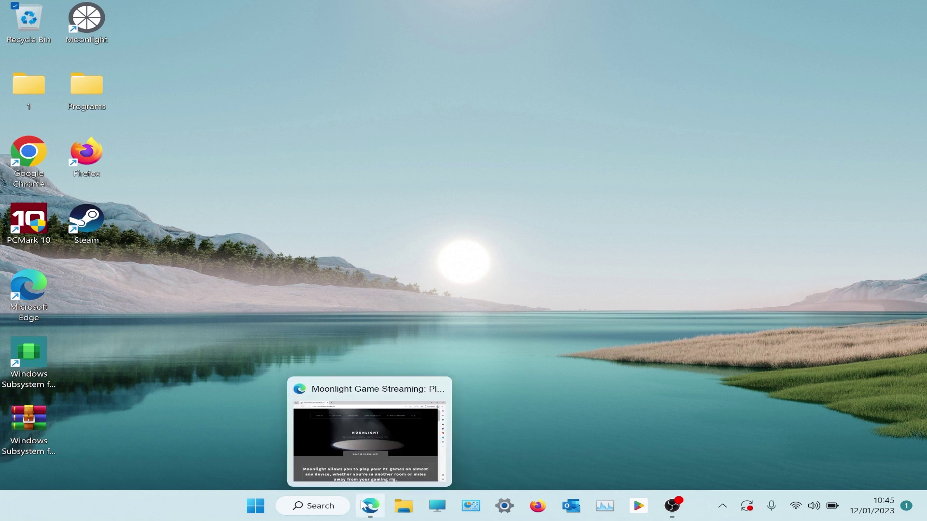
{"action": "left_click", "coordinate": [370, 506]}
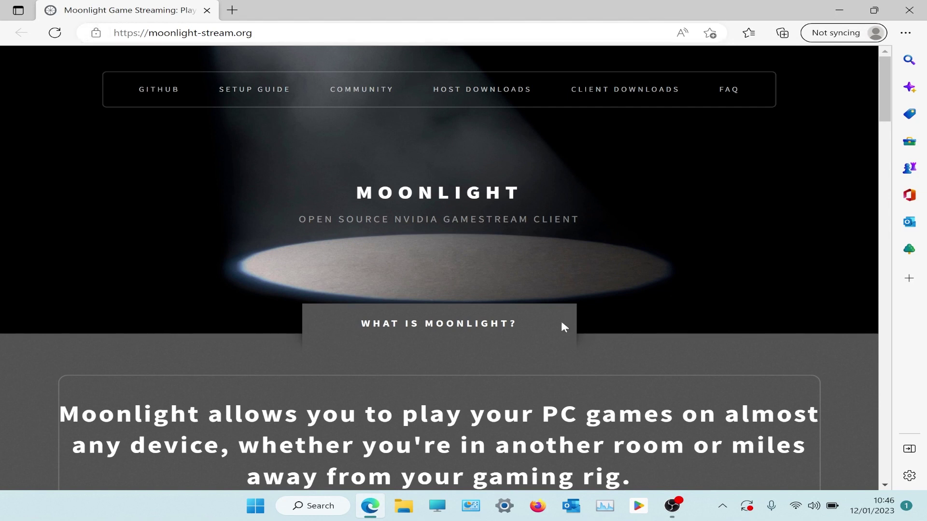
{"action": "scroll", "coordinate": [588, 286], "scroll_direction": "down", "scroll_amount": 12}
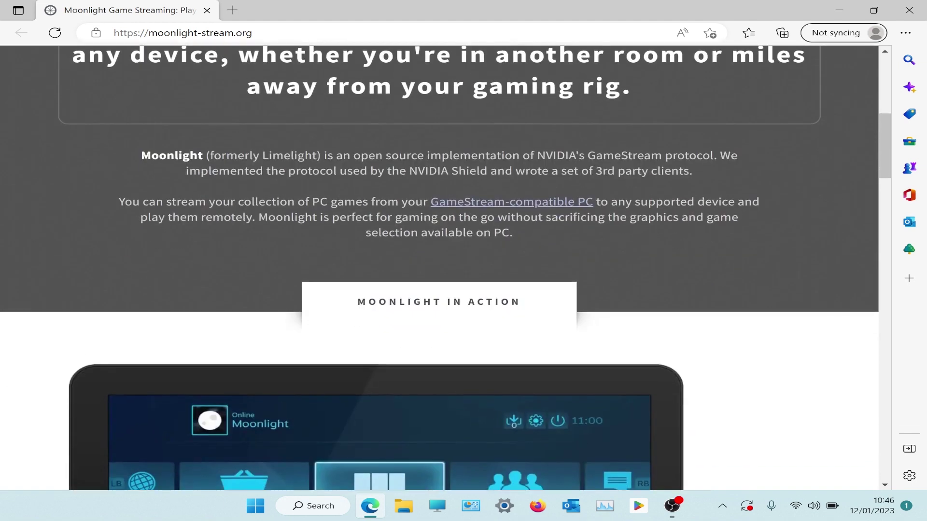
{"action": "scroll", "coordinate": [575, 280], "scroll_direction": "down", "scroll_amount": 15}
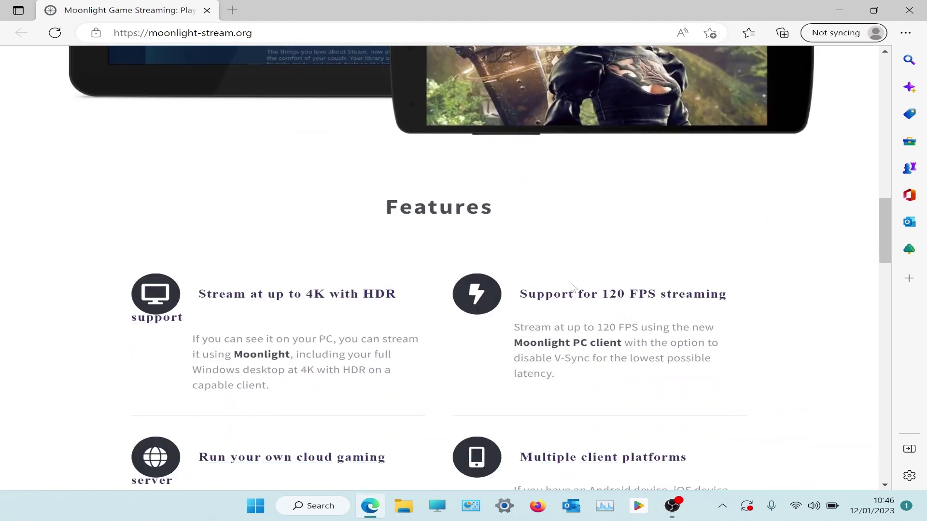
{"action": "scroll", "coordinate": [573, 287], "scroll_direction": "down", "scroll_amount": 6}
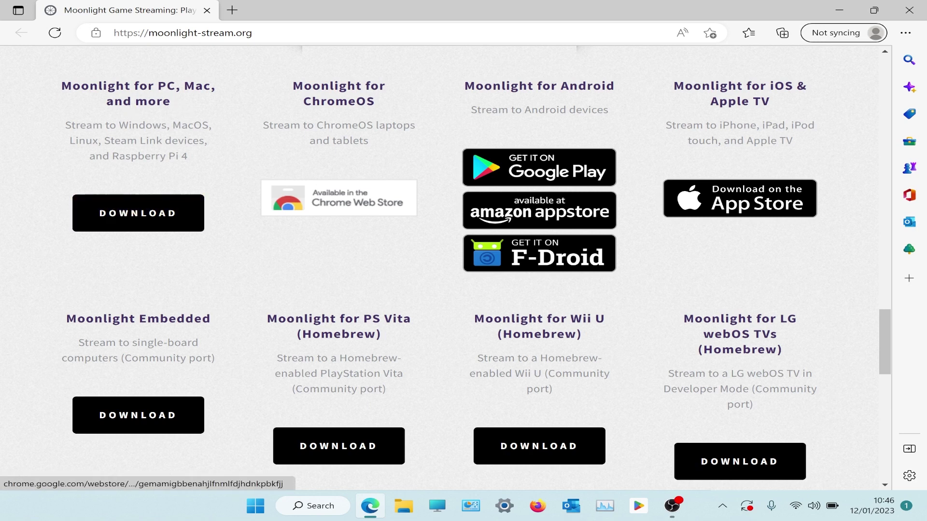
{"action": "left_click", "coordinate": [839, 10]}
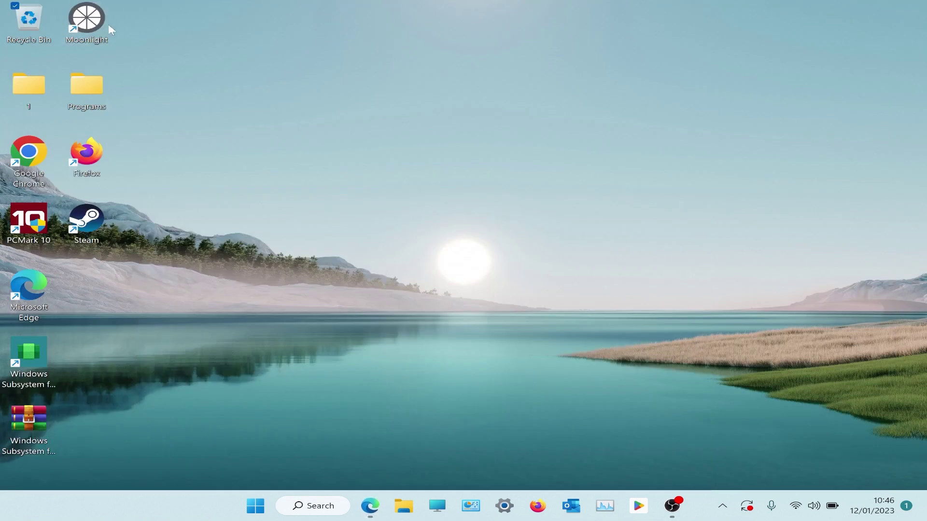
- Launch Moonlight, pick host LAPTOP-4VV7E9PV, and start streaming its Desktop app
{"action": "double_click", "coordinate": [88, 11]}
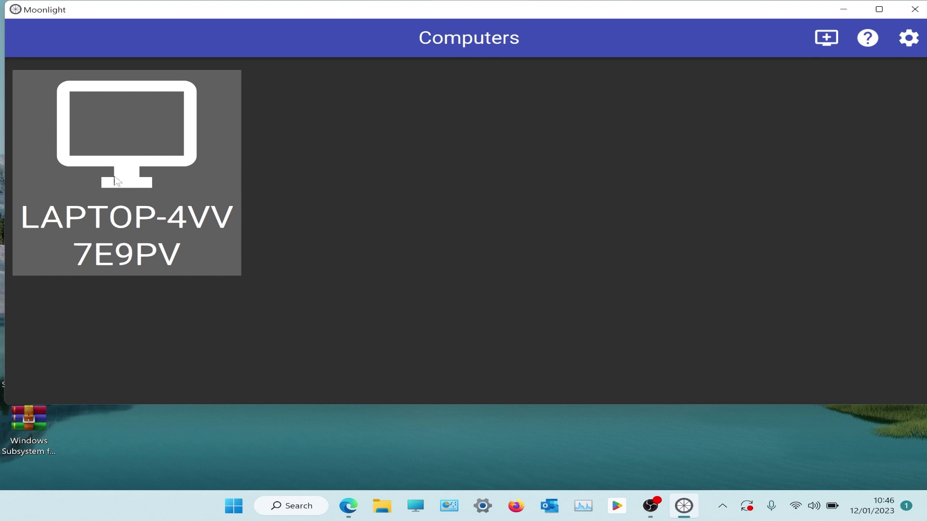
{"action": "left_click", "coordinate": [134, 146]}
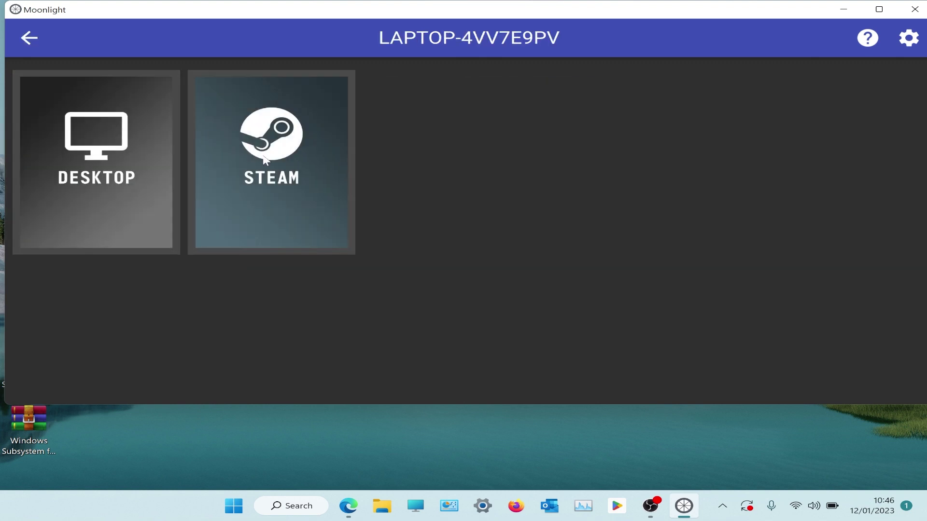
{"action": "left_click", "coordinate": [127, 138]}
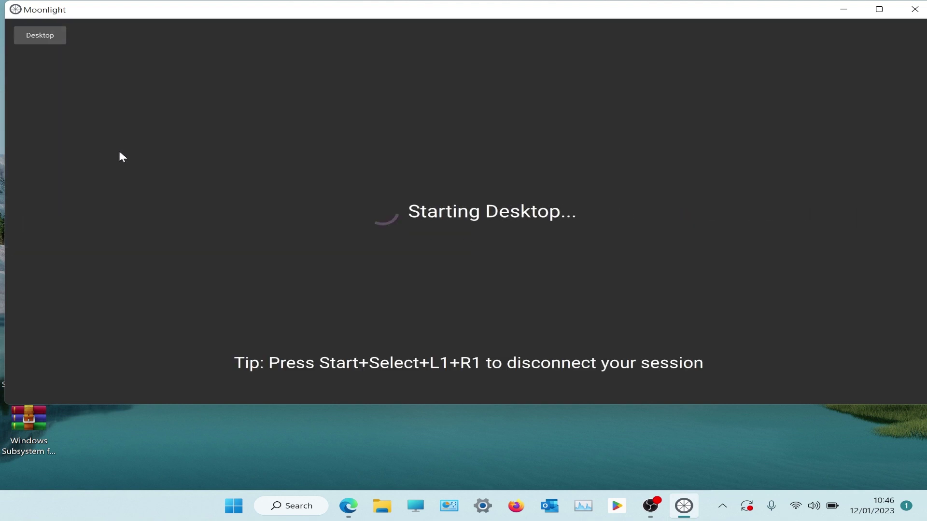